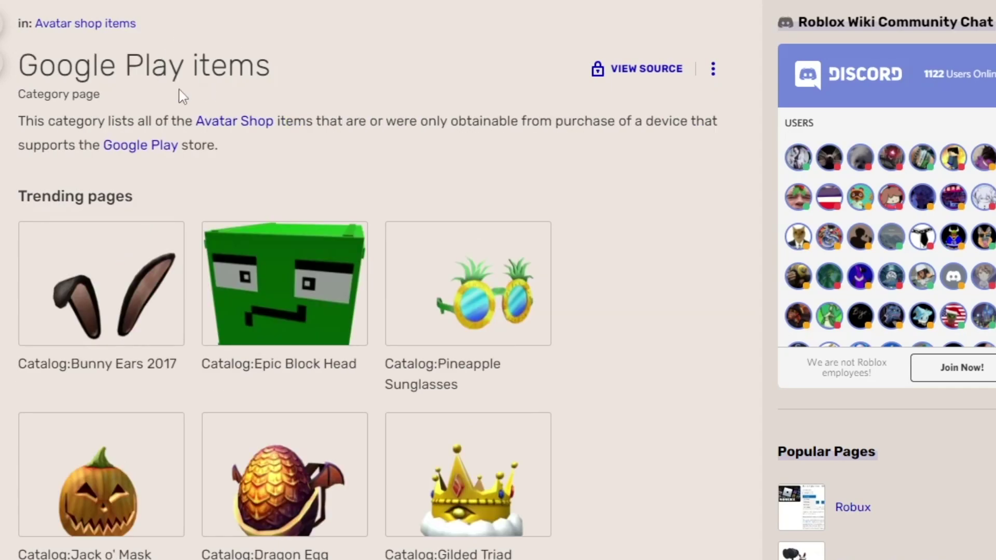
Step: Browse the Roblox Wiki's platform-exclusive categories and open the Xbox One items category
scroll(197, 76, down, 3)
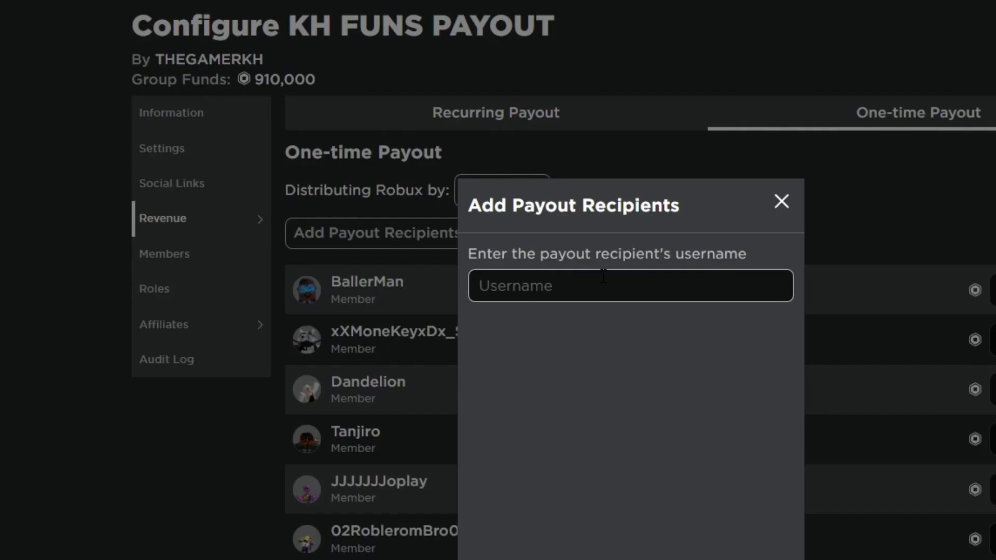
text(trisha122112)
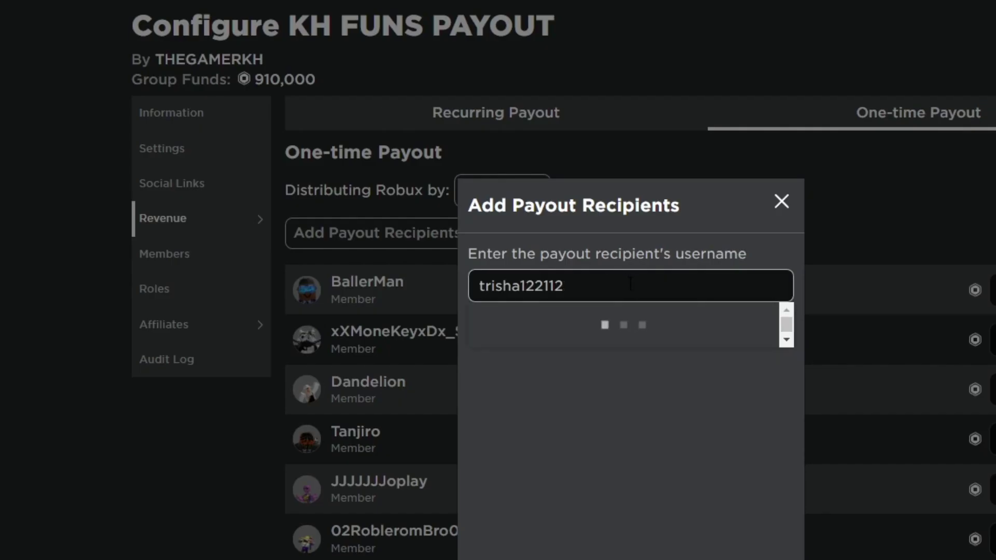
click(689, 330)
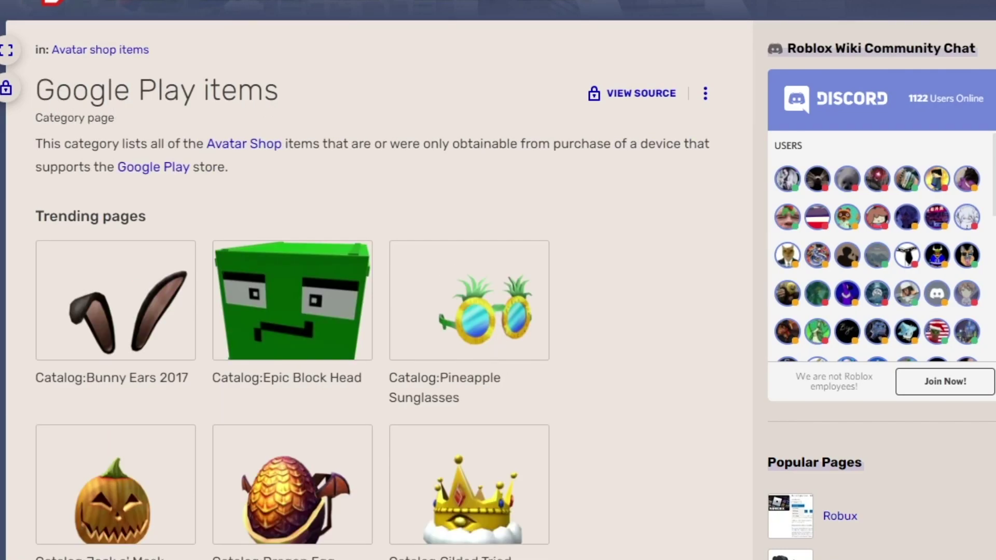
Step: Follow the wiki's iOS items category to the Skarra, the Dragonkeeper bundle catalog page
mouse_move(229, 82)
mouse_move(322, 154)
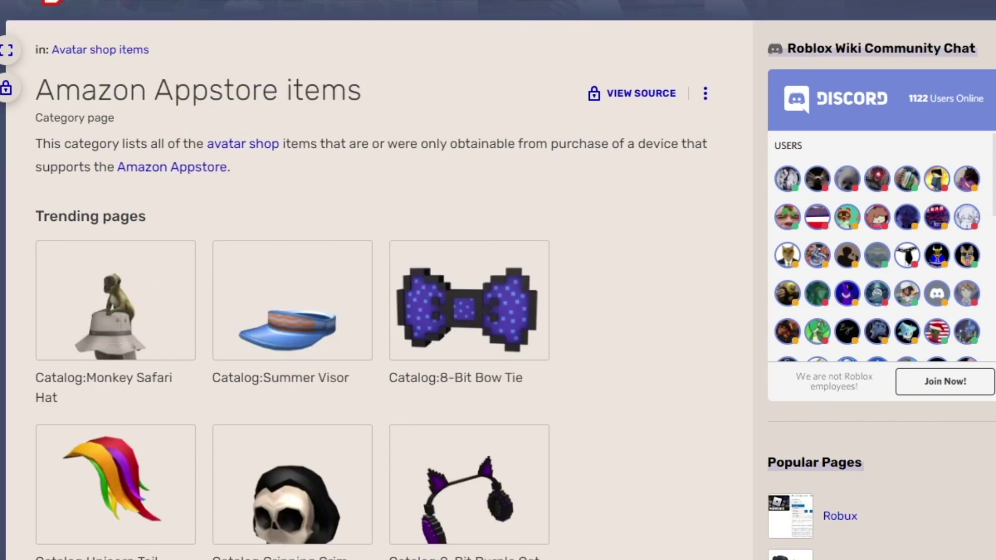
mouse_move(252, 5)
mouse_move(306, 116)
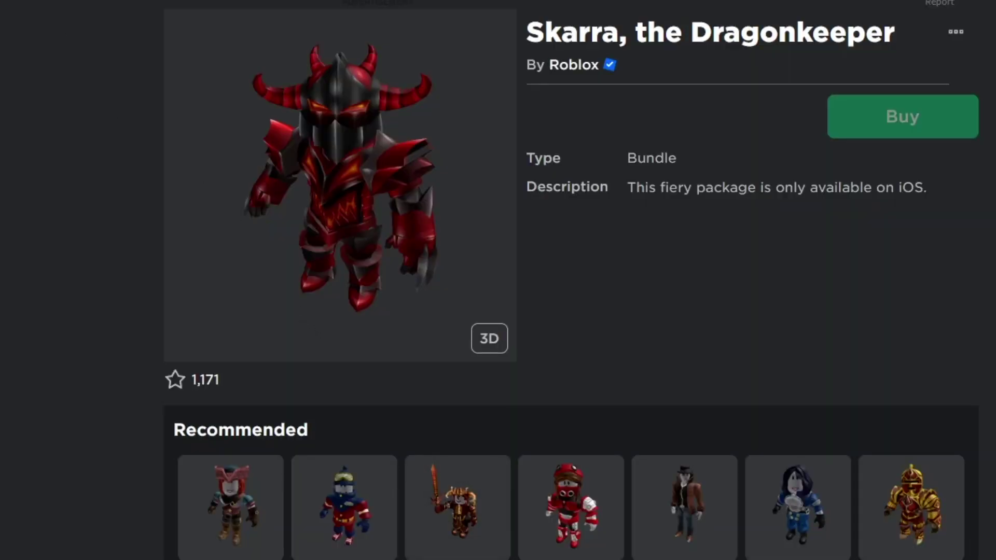
Step: Open a new blank tab beside the Skarra bundle tab
key(ctrl+t)
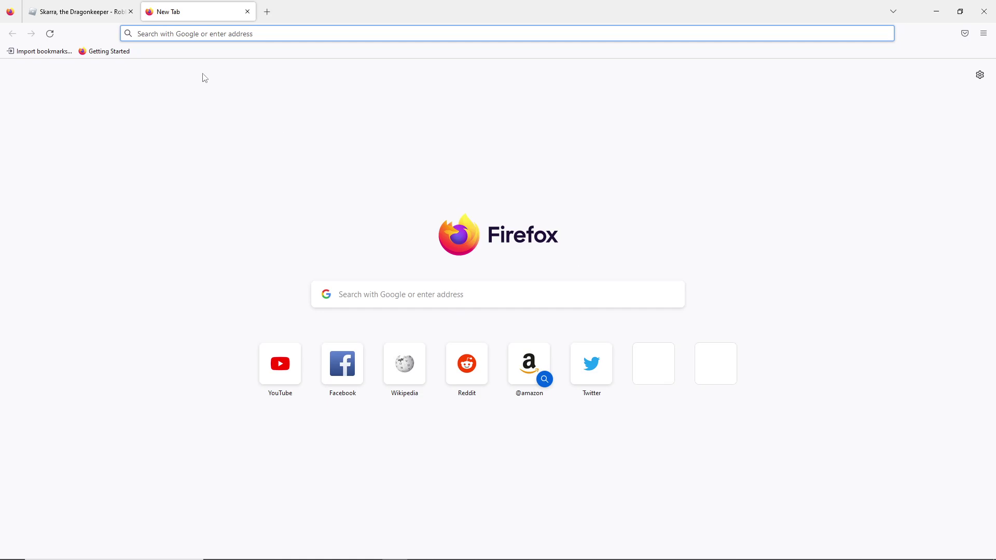
click(96, 12)
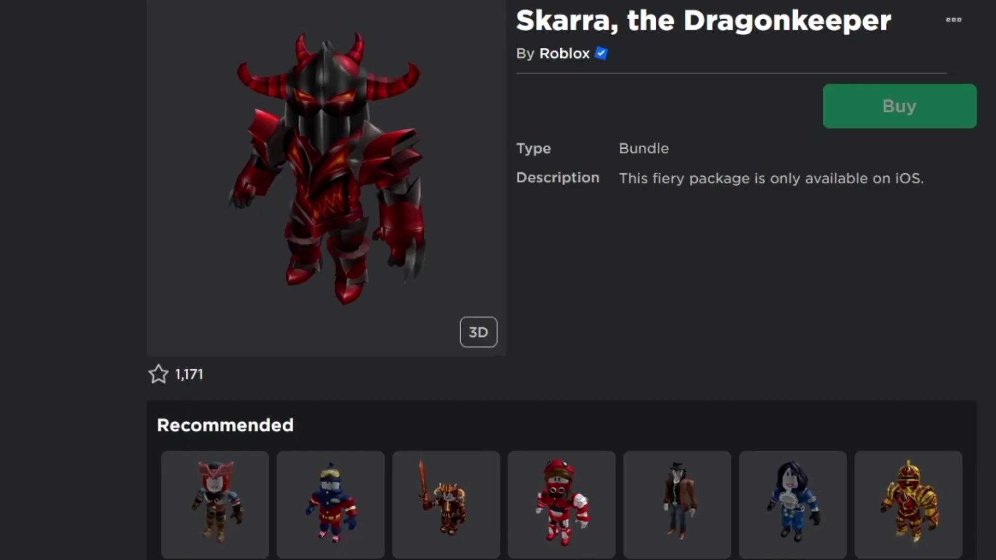
click(188, 7)
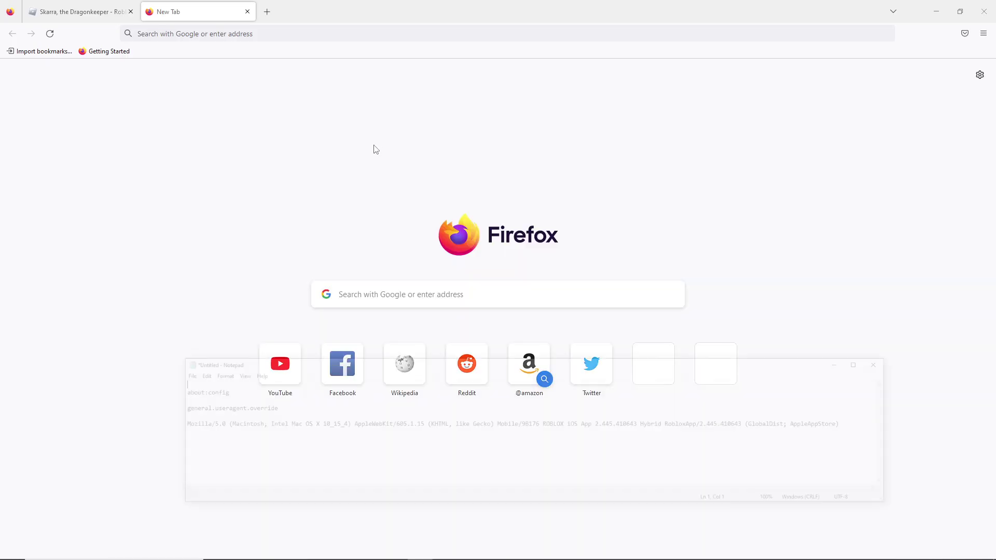
Step: Copy 'about:config' from the Notepad notes and return to Firefox
drag(420, 327, 359, 248)
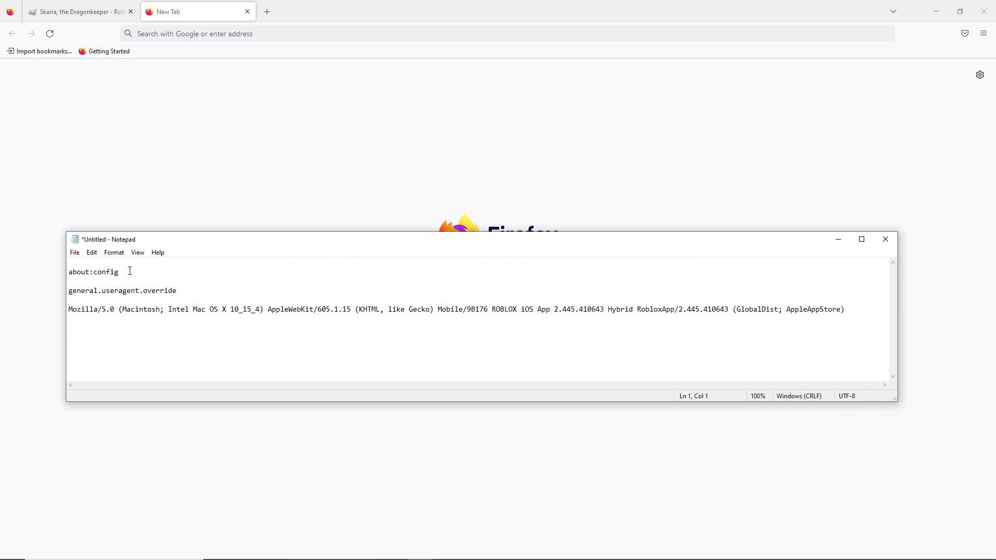
drag(129, 272, 70, 271)
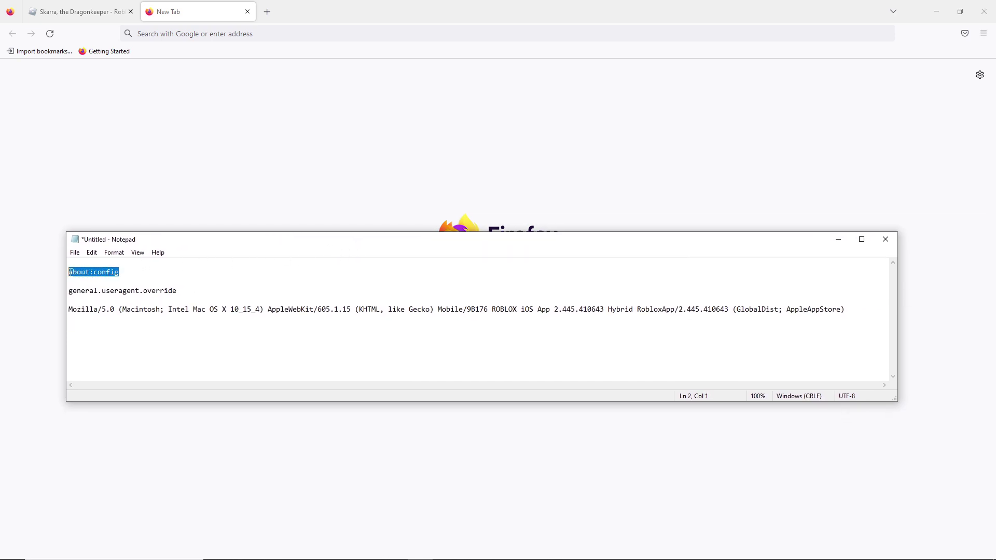
right_click(112, 274)
click(133, 305)
click(221, 112)
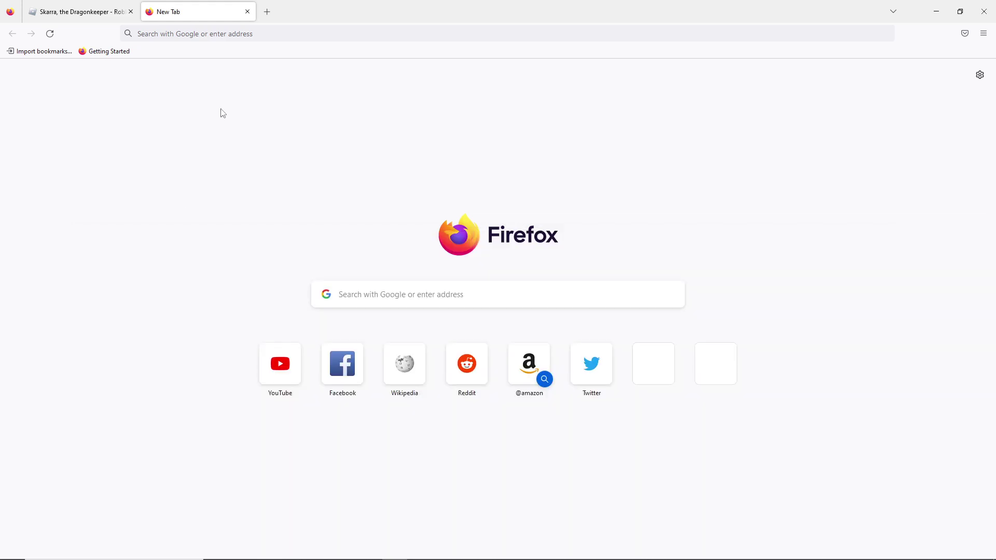
Step: Load about:config in the new tab's address bar
click(226, 32)
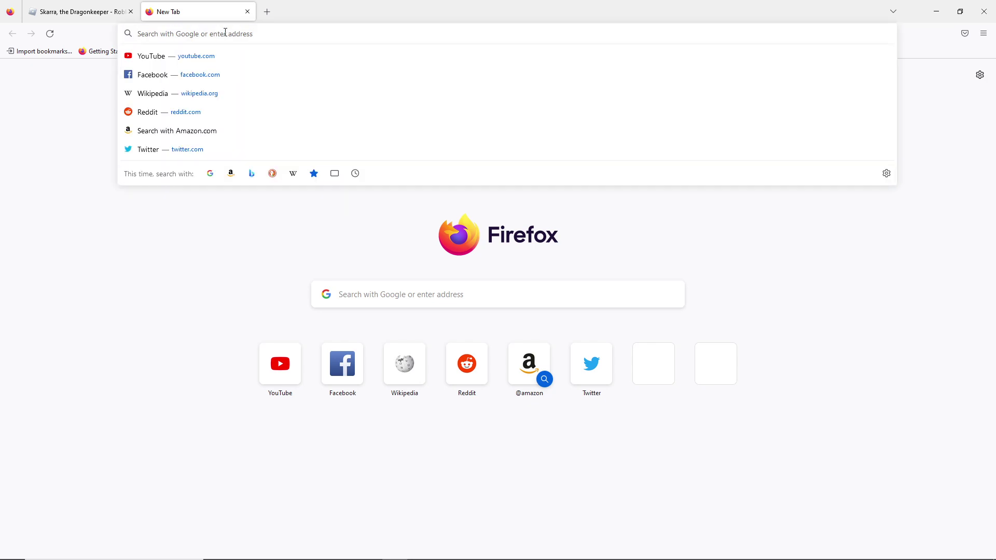
key(ctrl+v)
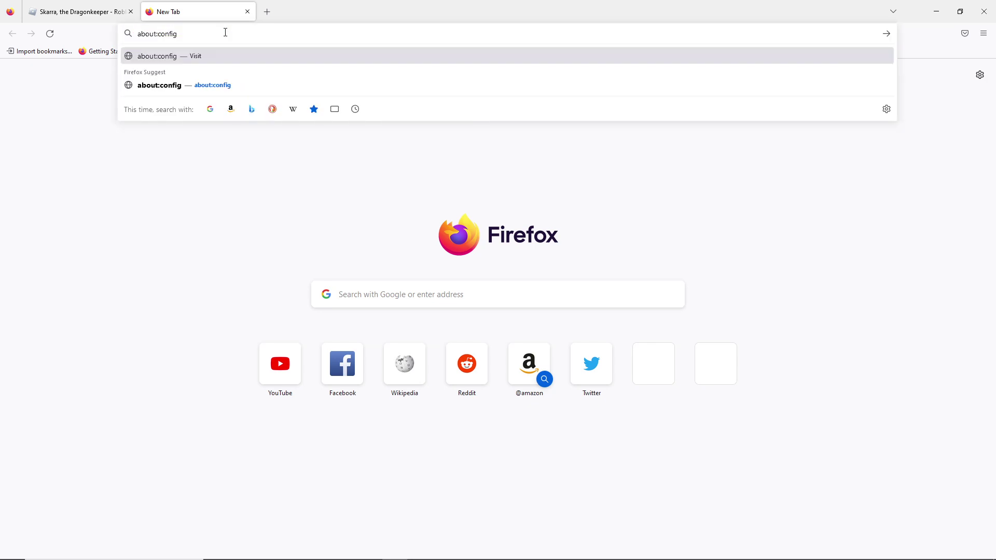
key(Return)
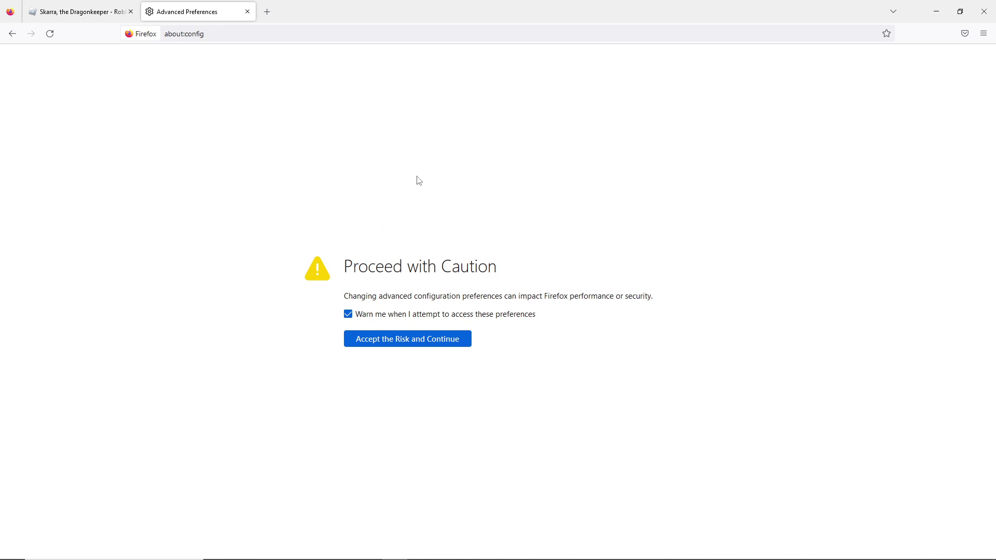
Step: Accept the risk and continue past the about:config caution warning
click(427, 343)
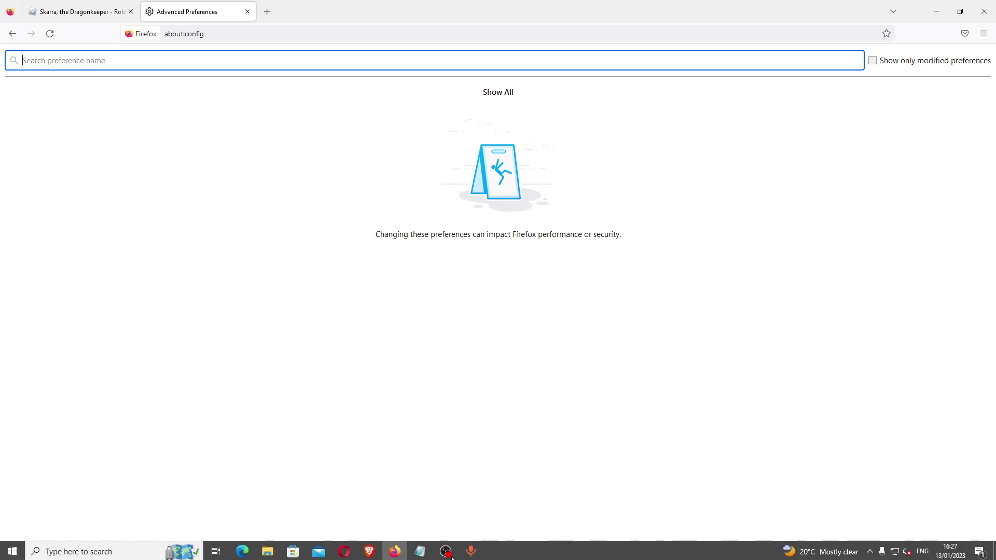
Step: Copy 'general.useragent.override' from Notepad into the about:config preference search
click(428, 549)
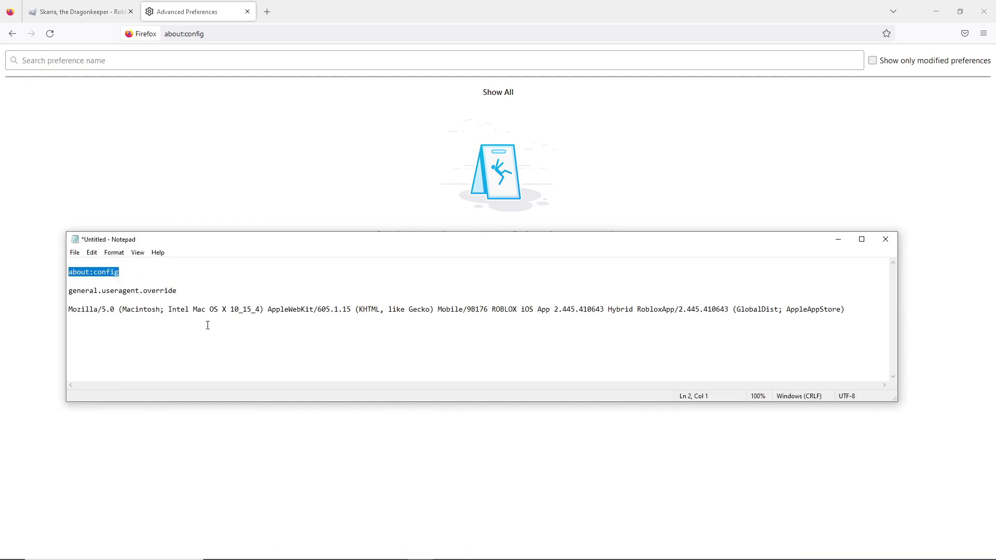
drag(190, 292, 70, 295)
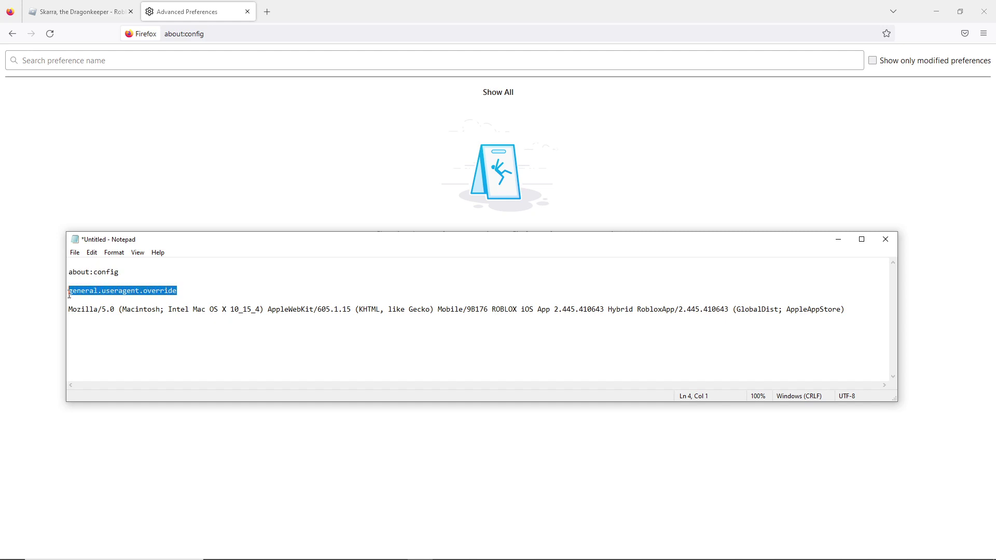
right_click(113, 292)
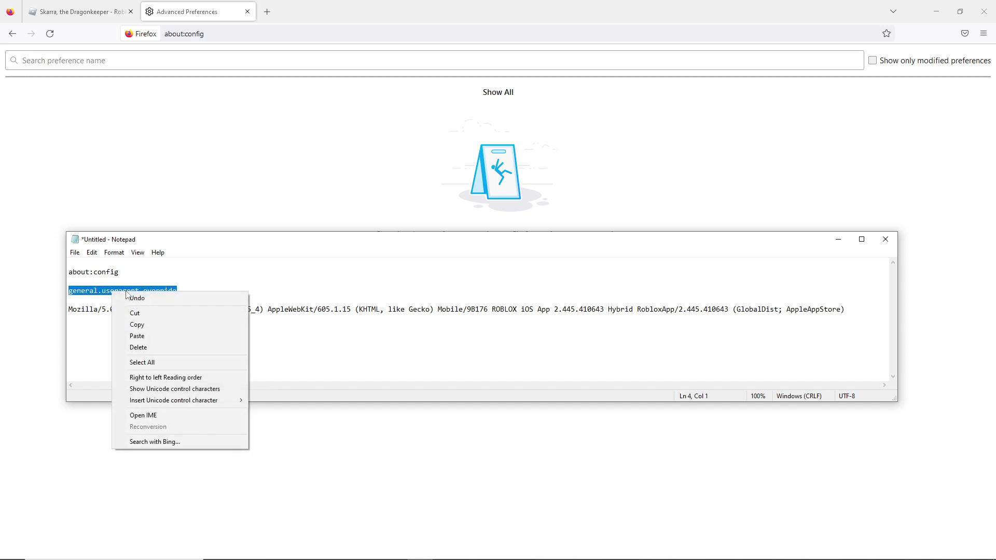
click(148, 324)
click(169, 60)
right_click(171, 62)
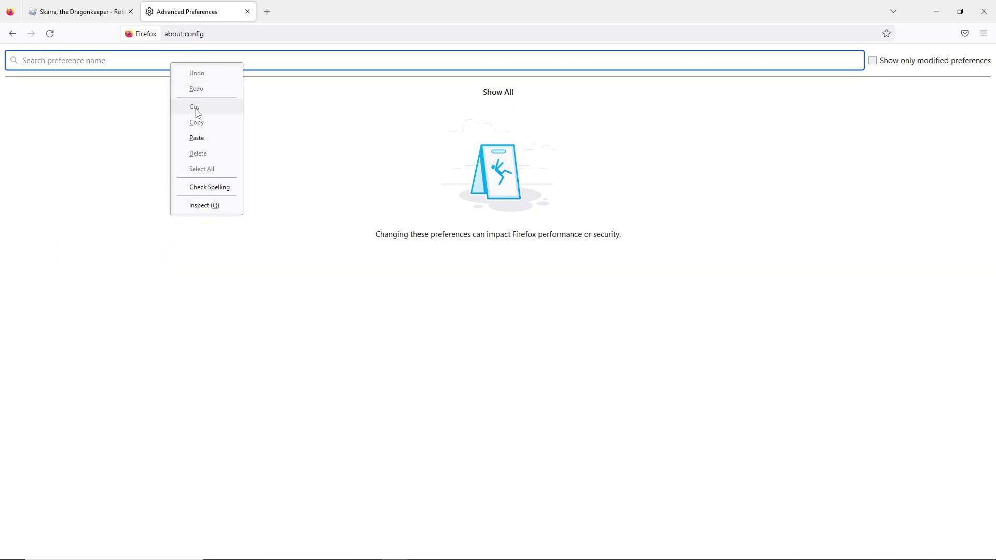
click(200, 138)
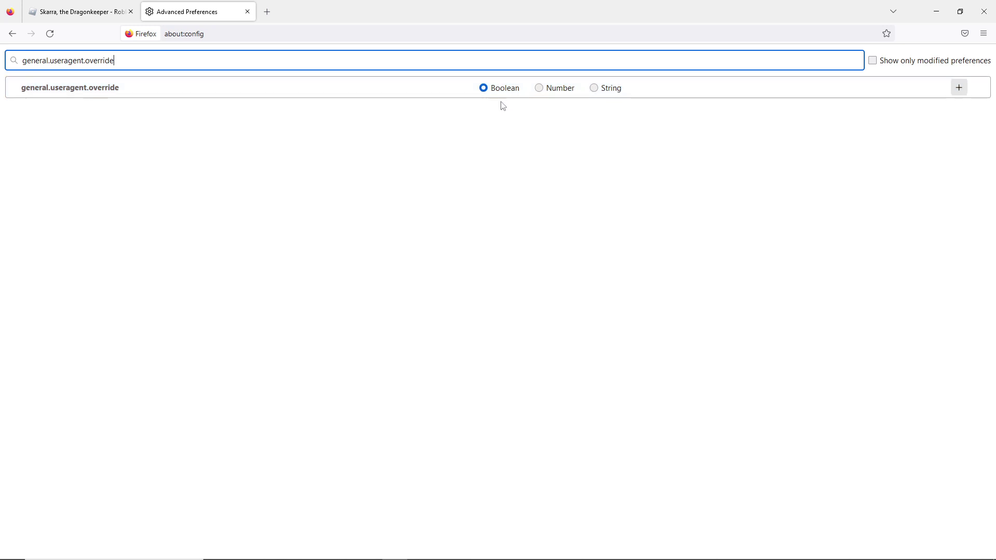
Step: Add general.useragent.override as a new String preference
click(595, 90)
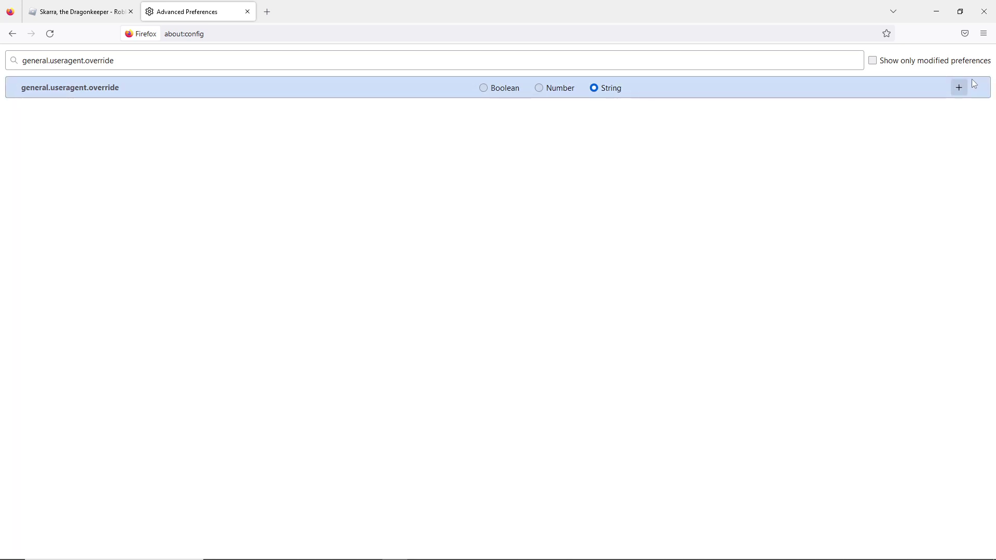
click(959, 88)
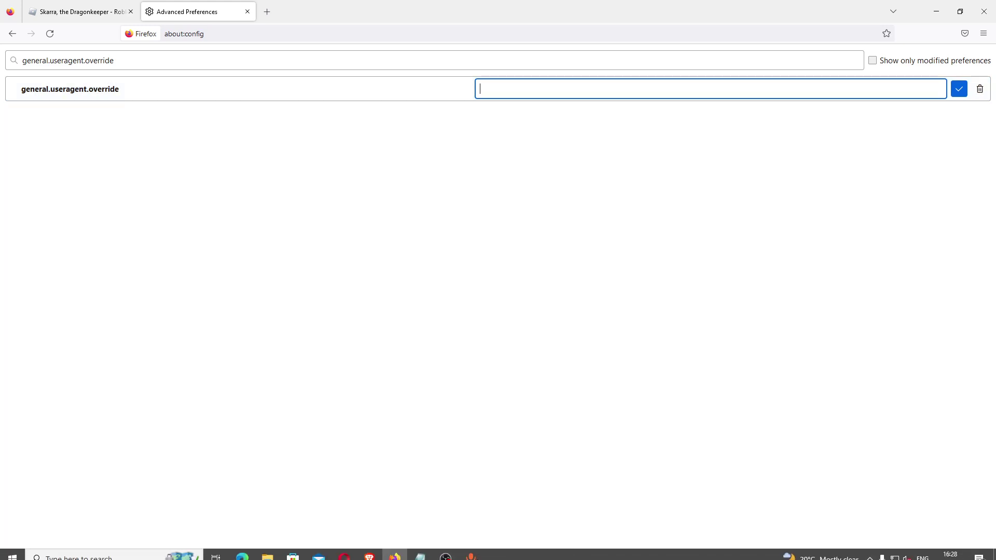
Step: Paste the Roblox iOS user-agent string from Notepad into the override's value field
click(420, 550)
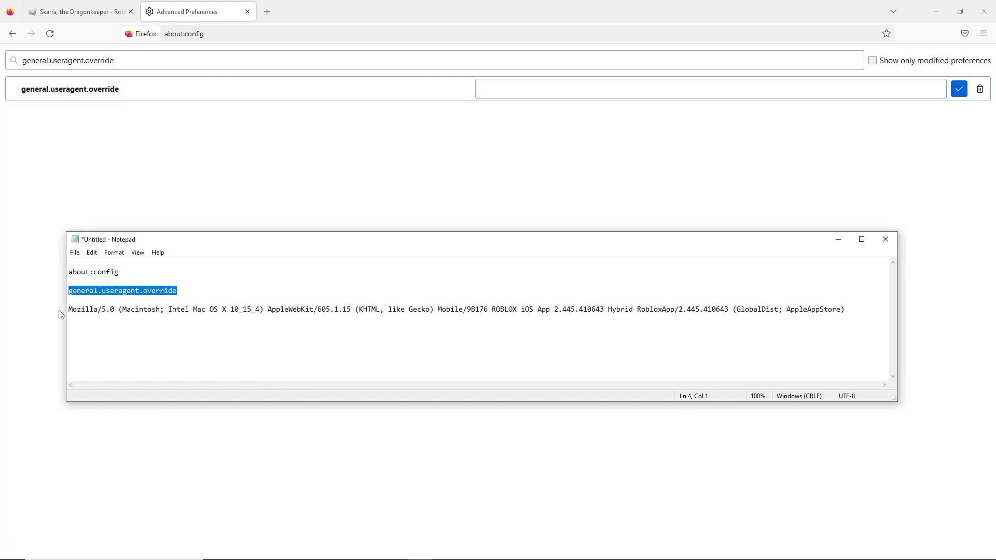
drag(69, 309, 857, 329)
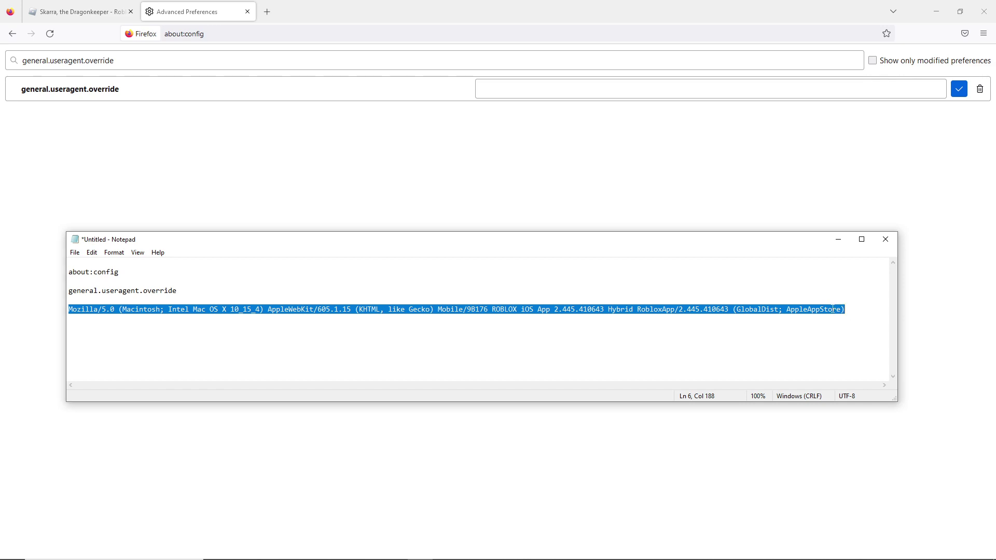
right_click(833, 309)
click(855, 341)
click(721, 92)
right_click(721, 89)
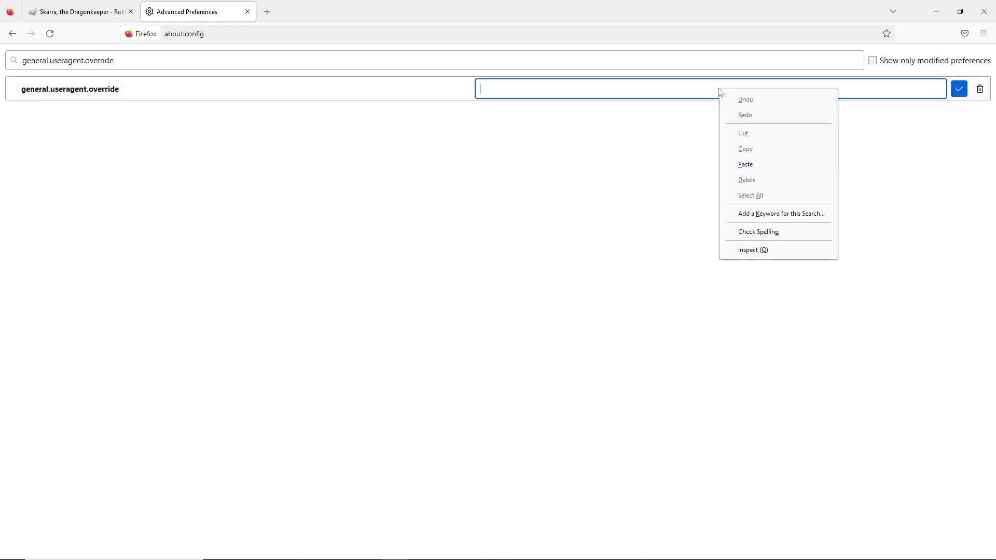
click(726, 162)
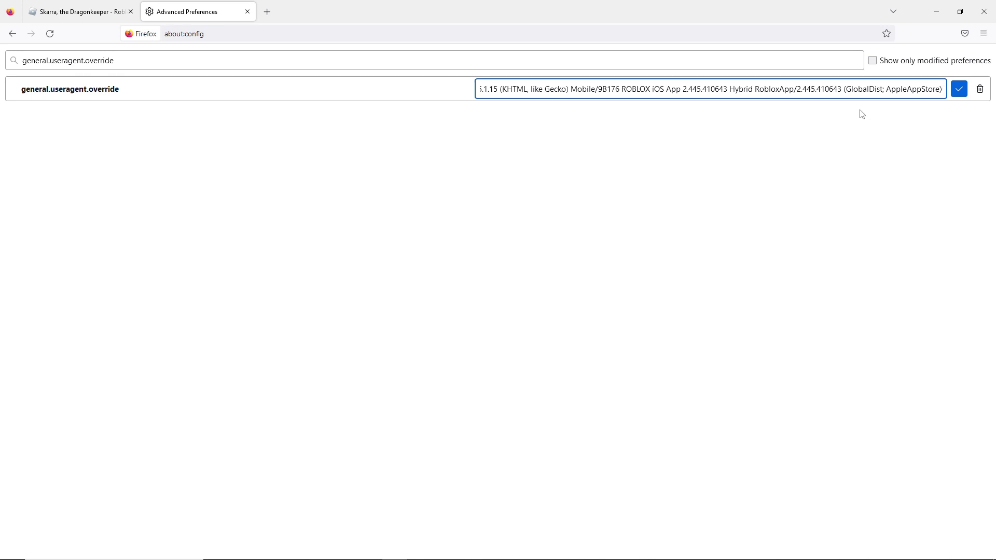
Step: Save the user-agent override value and return to the Skarra bundle tab
click(961, 91)
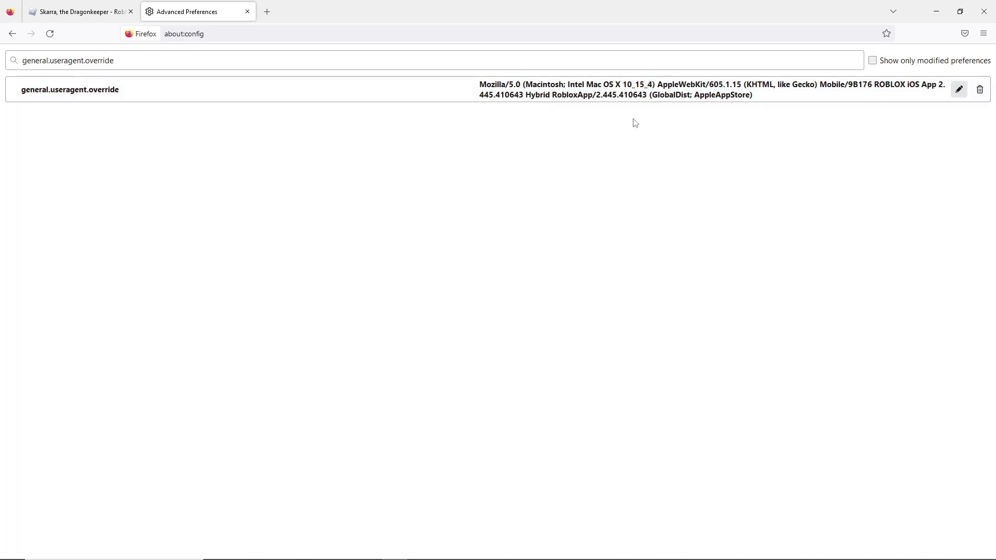
click(102, 12)
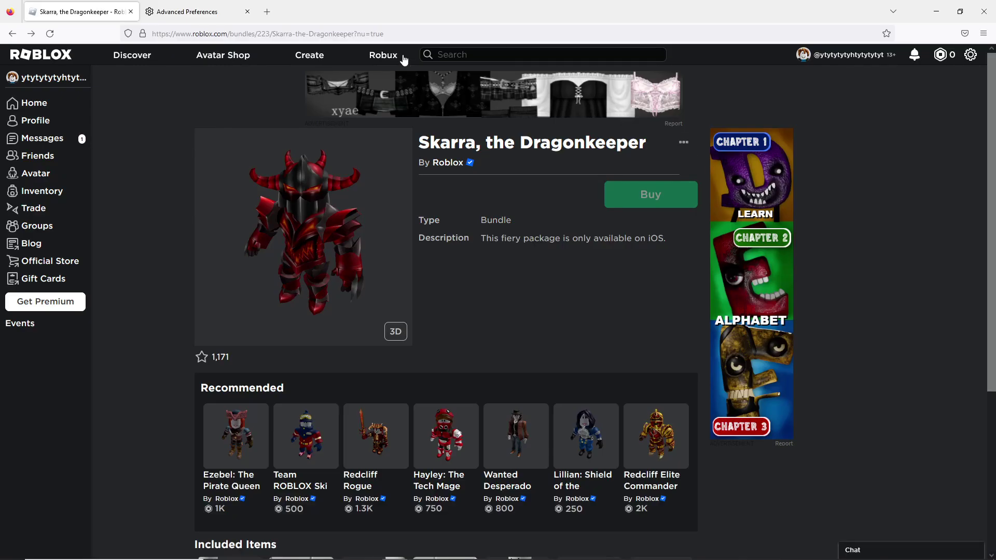
Step: Return to the Advanced Preferences (about:config) tab to review the saved general.useragent.override string
click(214, 12)
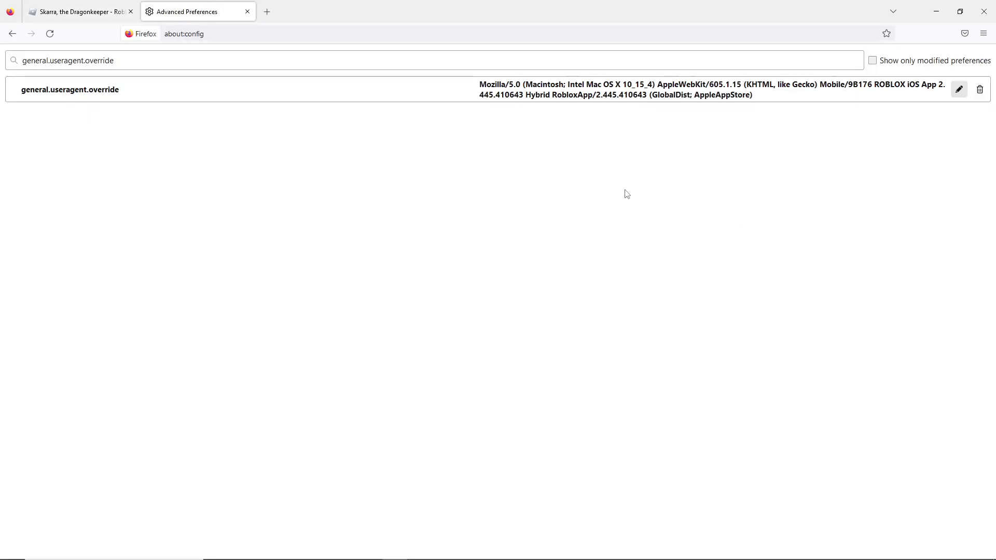